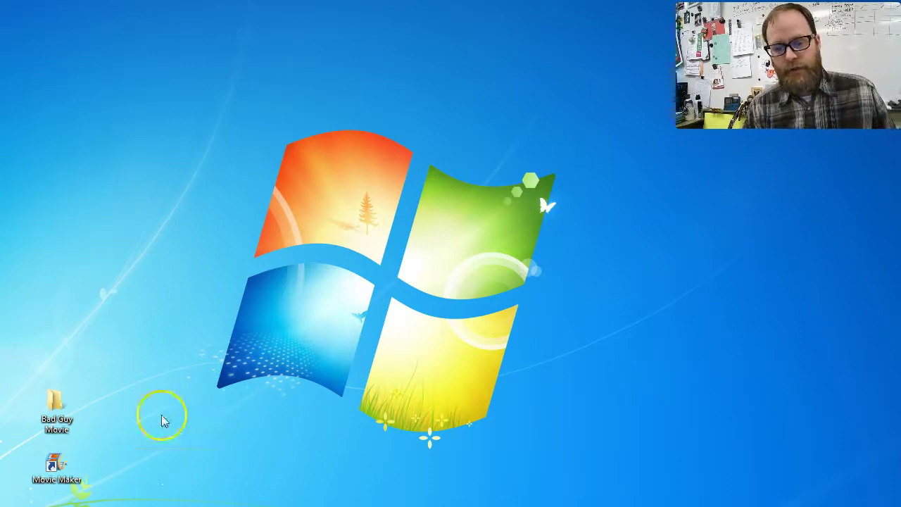
Launch Movie Maker, place its narrowed window at the upper right, and move the Bad Guy Movie folder higher.
double_click(72, 457)
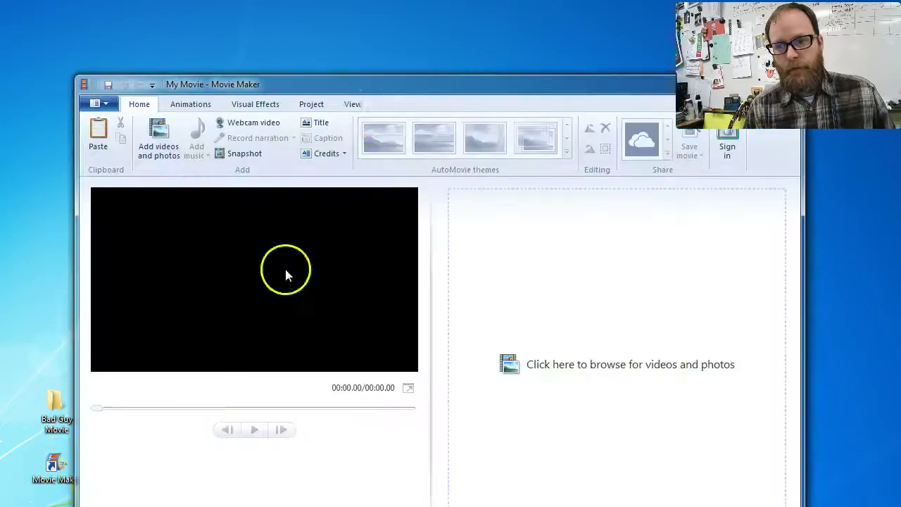
drag(346, 91, 449, 14)
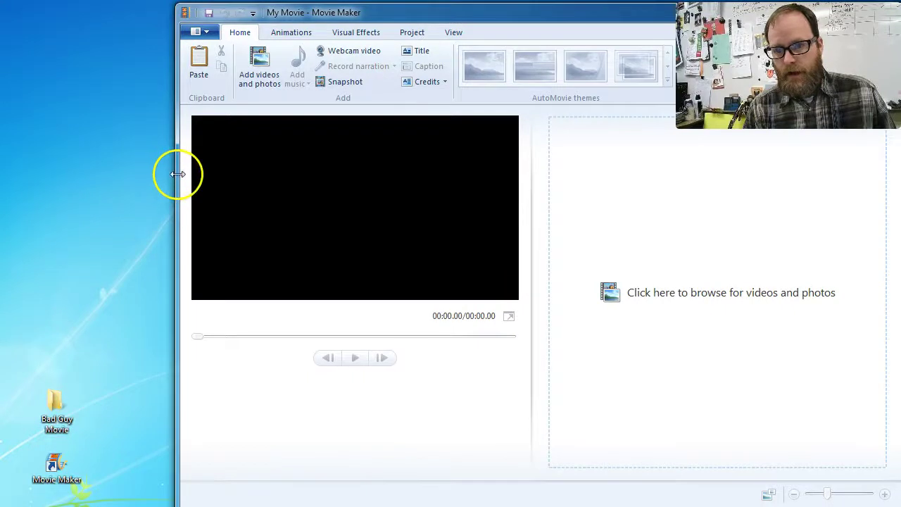
drag(178, 174, 198, 173)
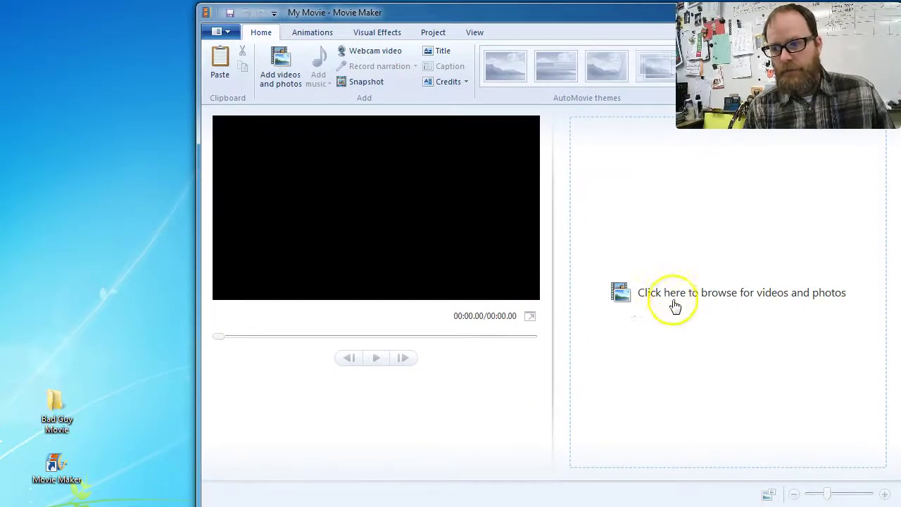
drag(55, 399, 73, 299)
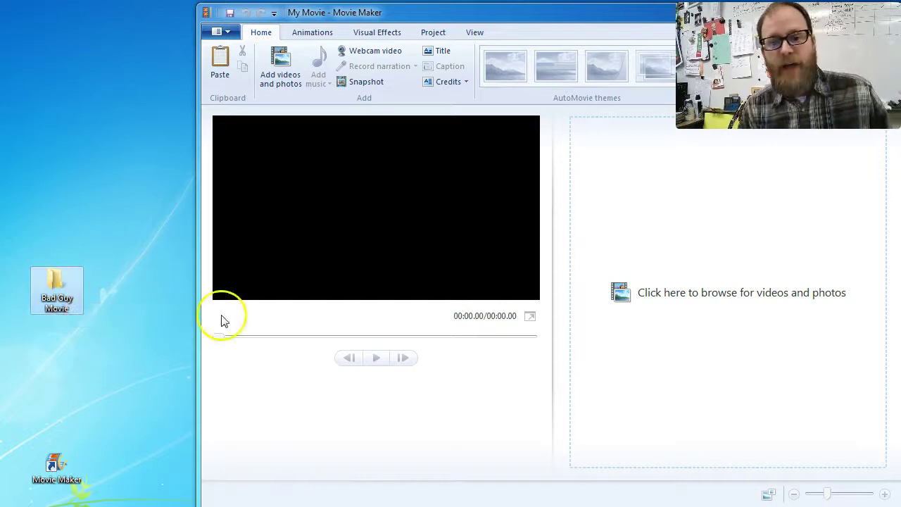
Open the Bad Guy Movie folder beside Movie Maker, widen it, and add the mp4 to the storyboard.
double_click(51, 283)
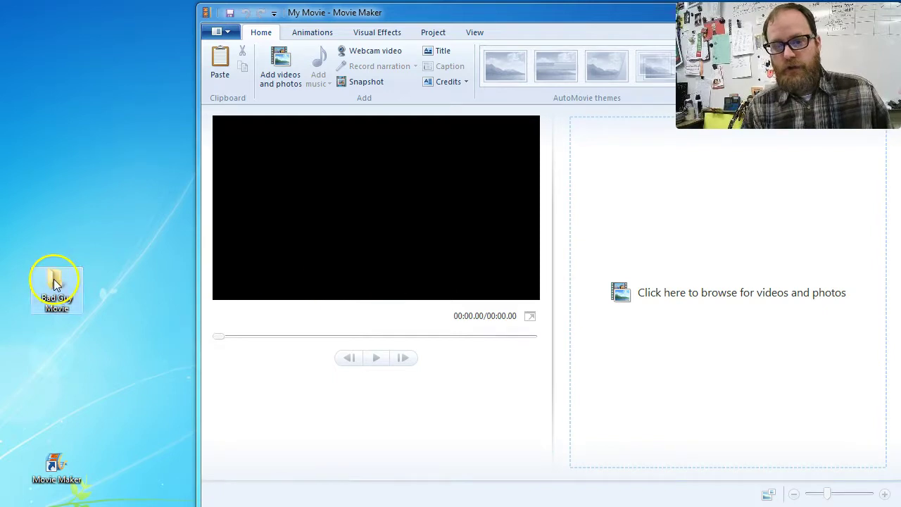
drag(274, 67, 201, 113)
drag(382, 268, 505, 260)
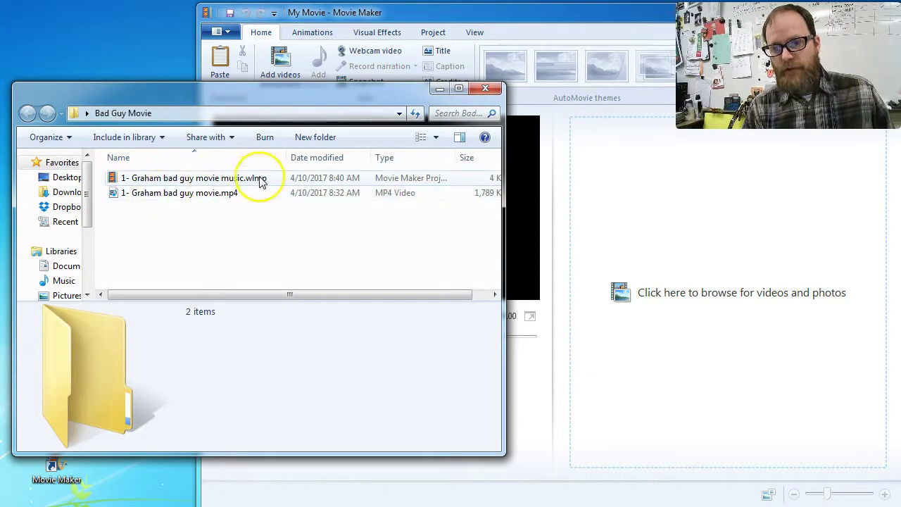
click(209, 182)
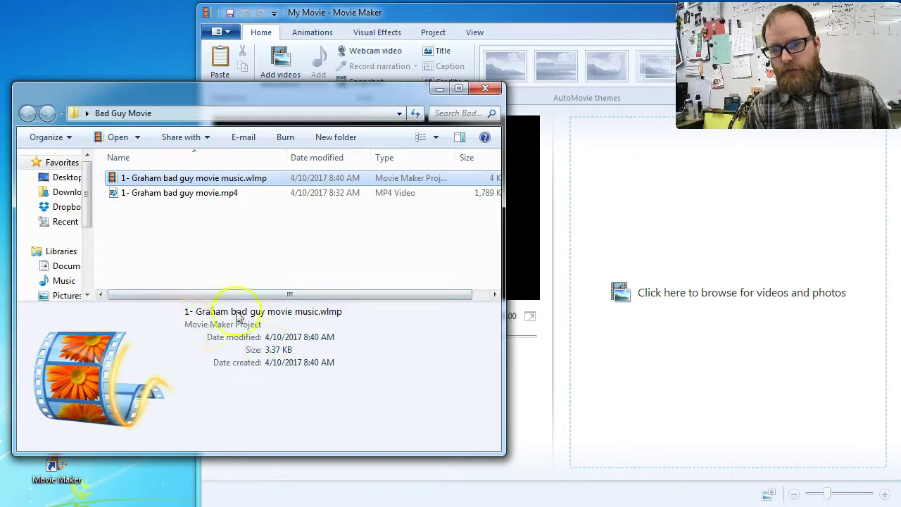
drag(211, 180, 704, 208)
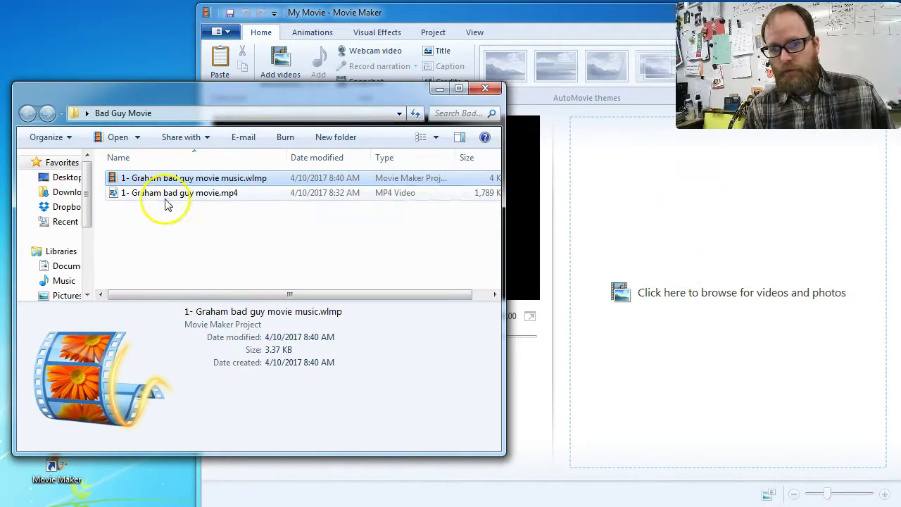
drag(167, 200, 670, 250)
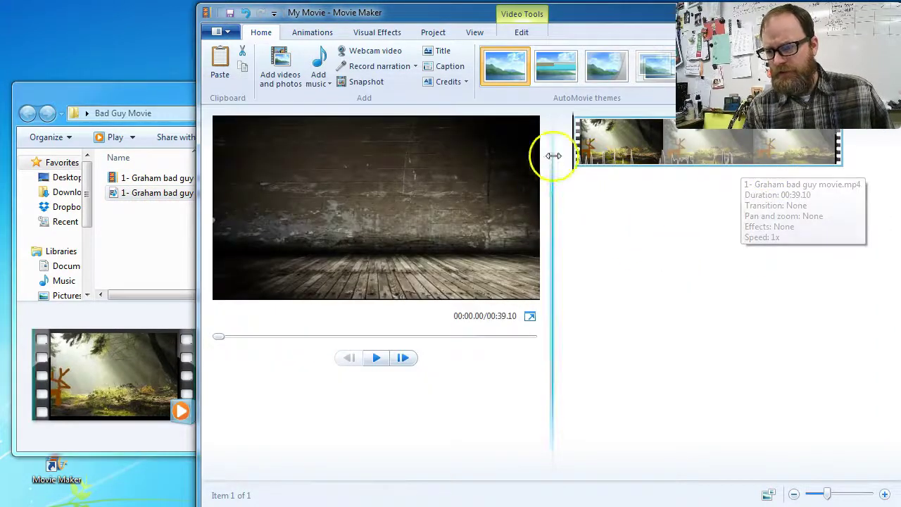
Shift Movie Maker left, preview the clip briefly, then delete it from the storyboard.
drag(607, 17, 477, 21)
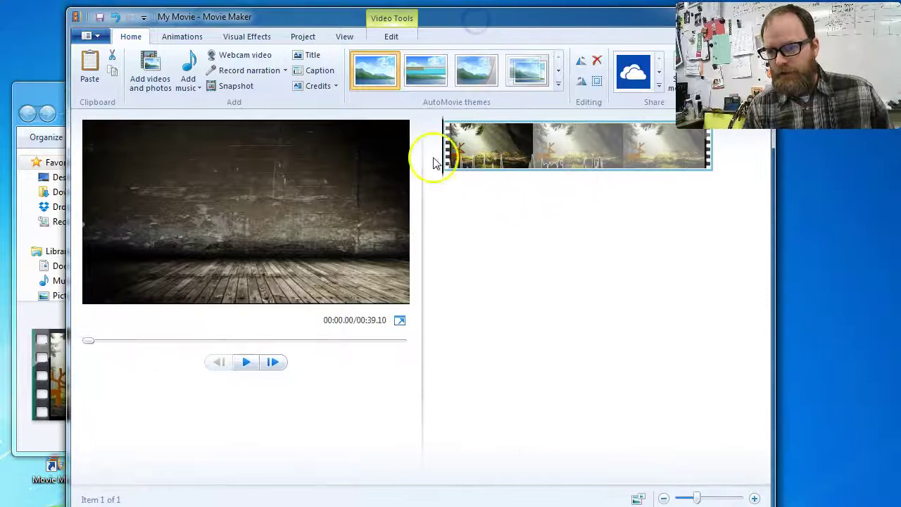
click(447, 170)
key(space)
click(459, 172)
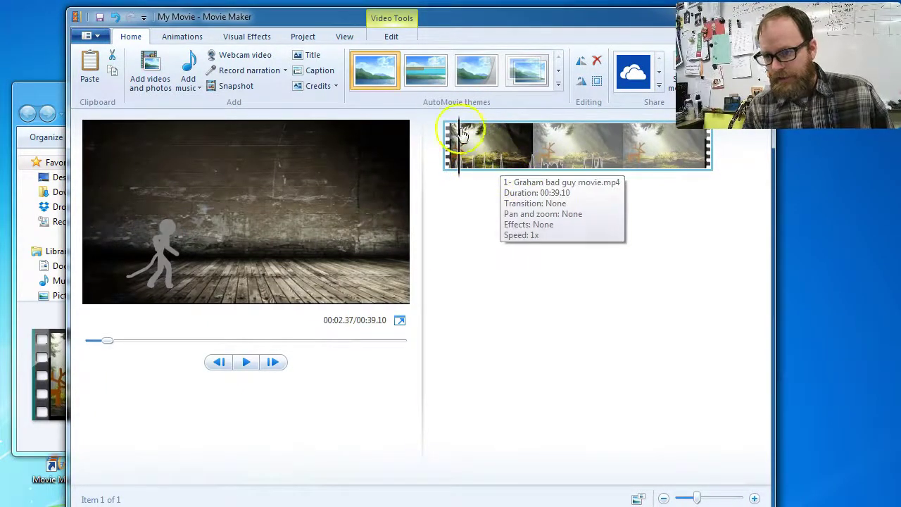
click(469, 149)
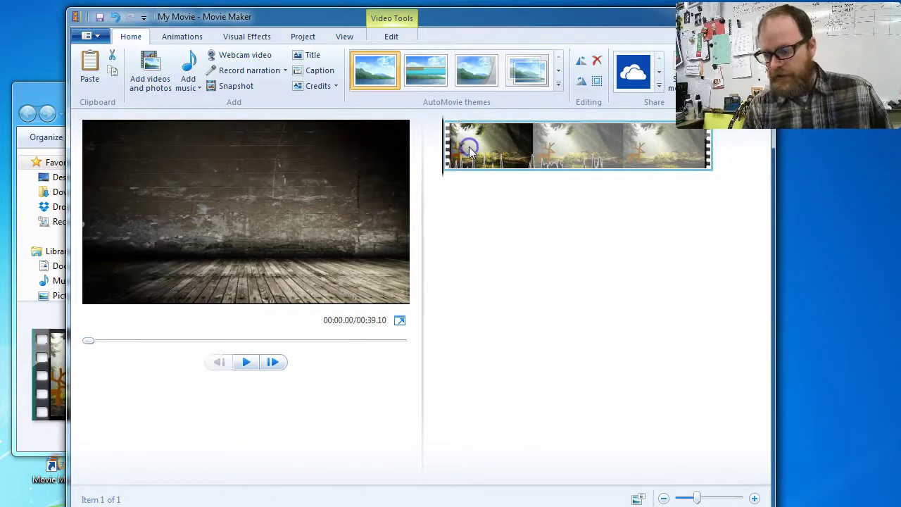
key(Delete)
Open the 1- Graham bad guy movie project without saving the current empty movie.
click(87, 35)
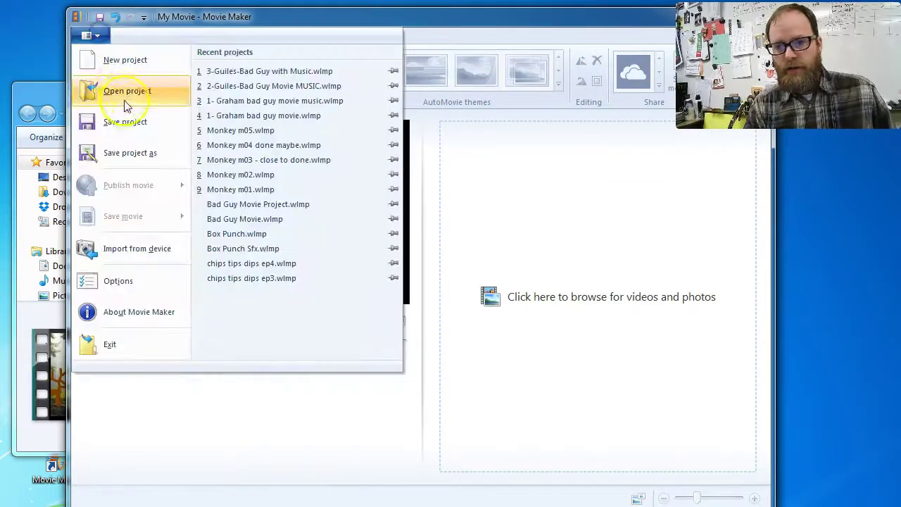
click(133, 92)
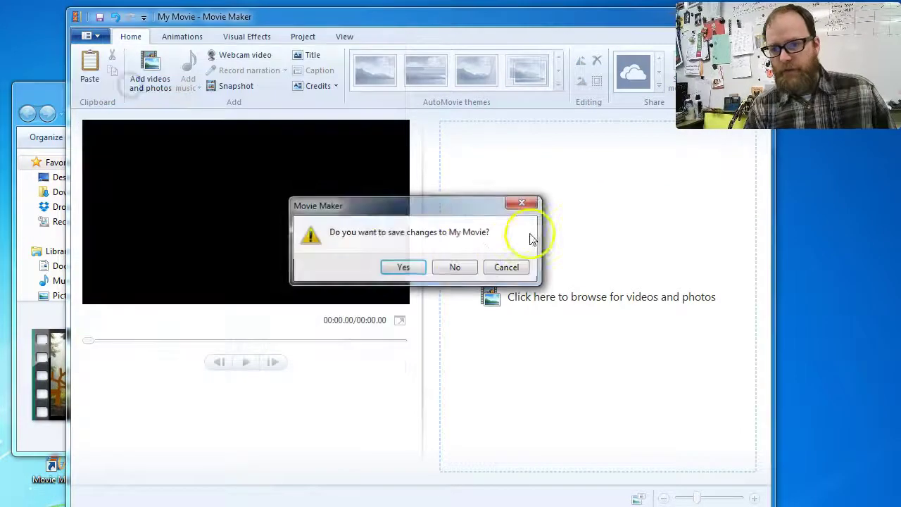
click(455, 271)
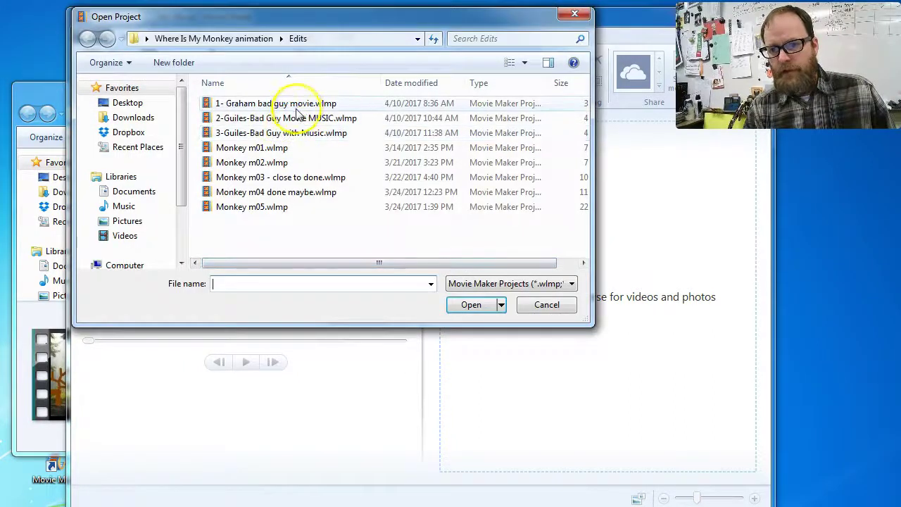
click(299, 107)
click(471, 304)
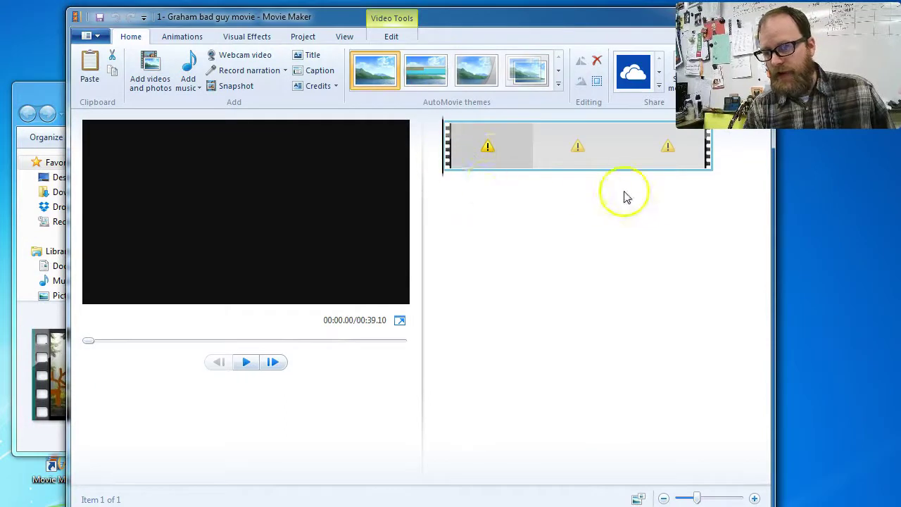
Remove the missing clip and drag the bad guy movie mp4 from Explorer onto the storyboard.
double_click(491, 161)
click(428, 284)
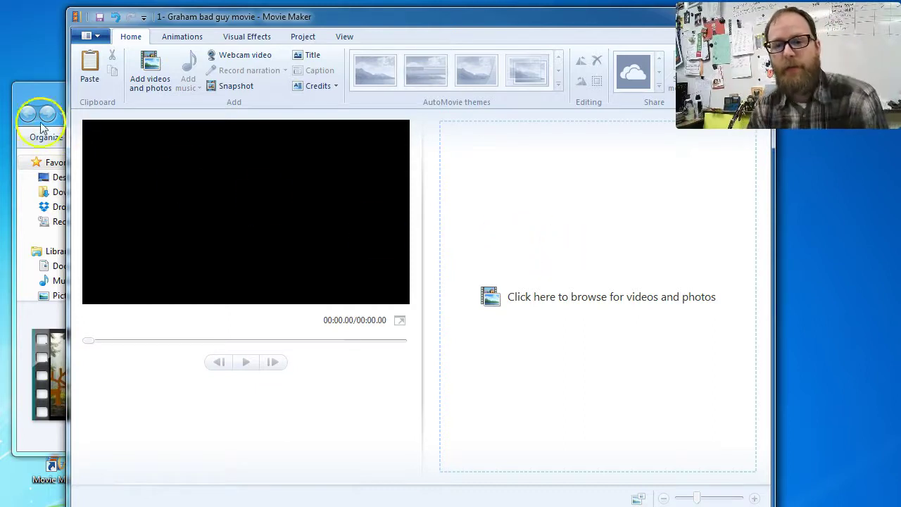
click(51, 93)
drag(185, 194, 612, 180)
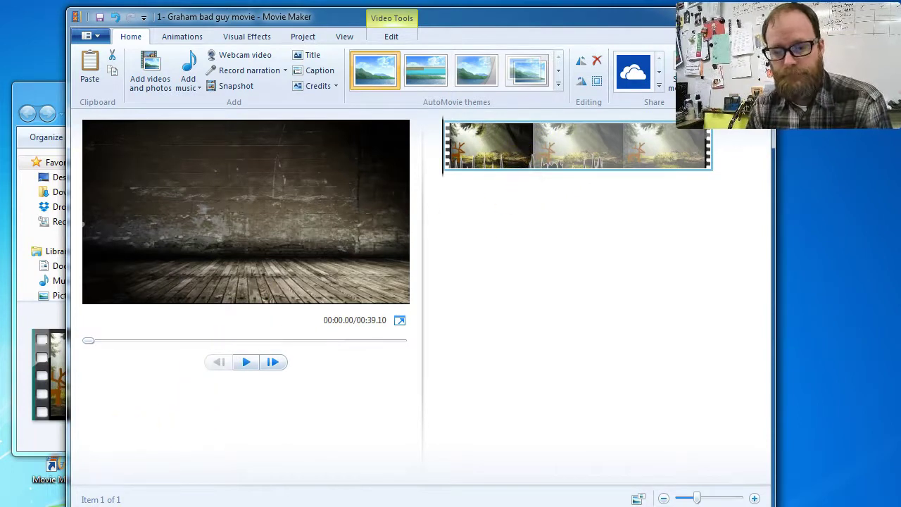
Enlarge the Bad Guy Movie folder window, nudge it right, and widen its navigation pane.
click(53, 98)
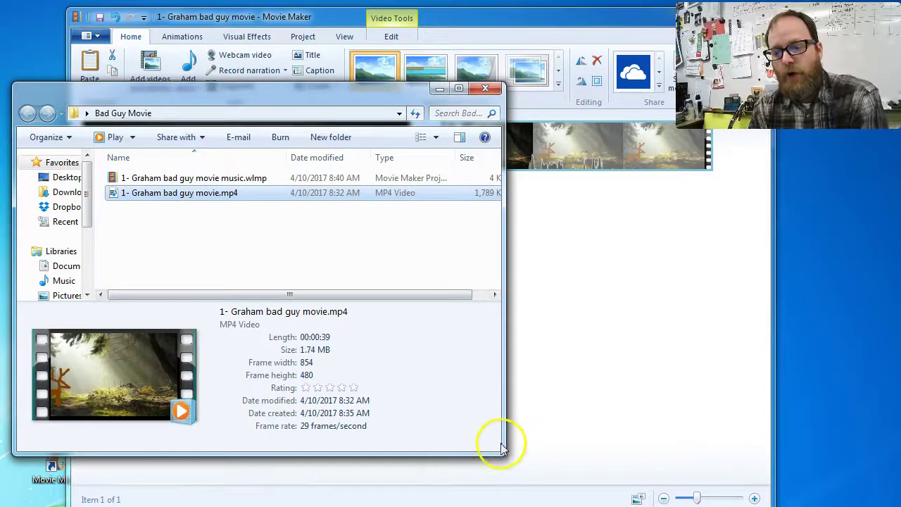
drag(499, 452, 636, 457)
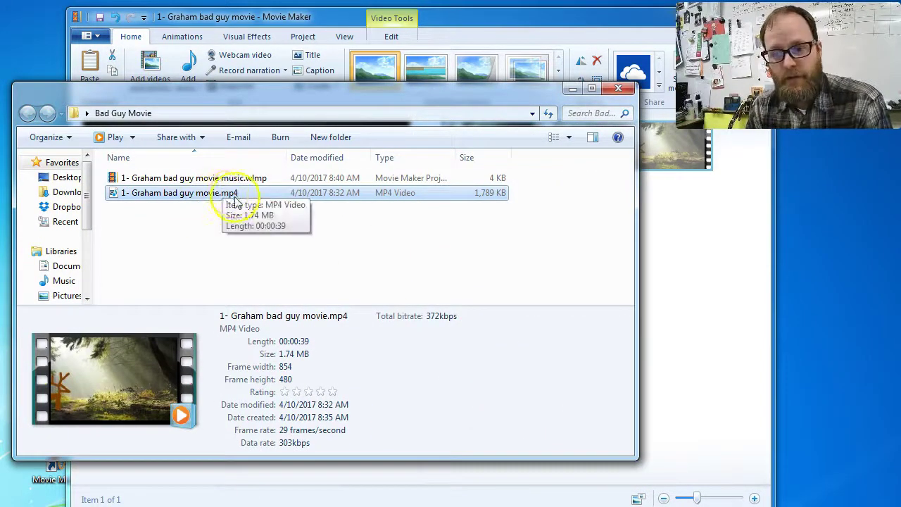
drag(225, 100, 250, 88)
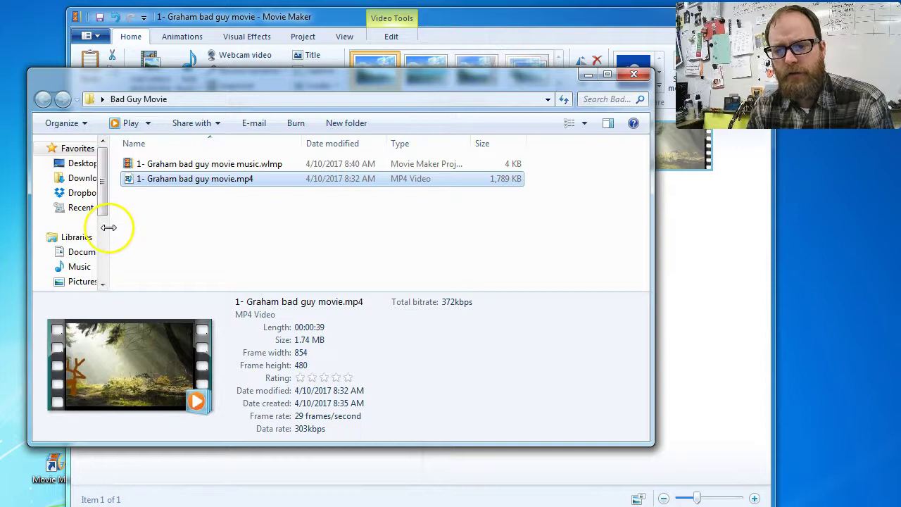
drag(108, 227, 234, 224)
Browse the Desktop, Videos and Pictures locations in Explorer.
click(83, 165)
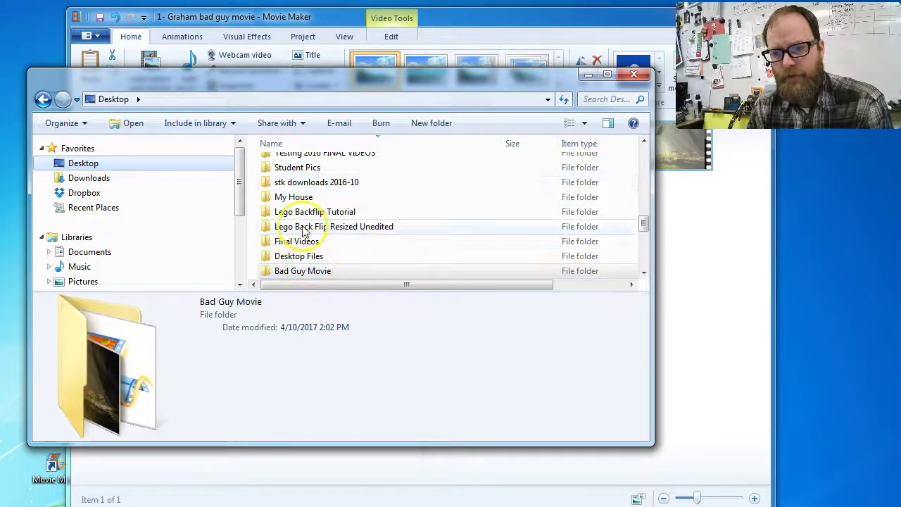
scroll(296, 233, down, 3)
scroll(239, 208, up, 3)
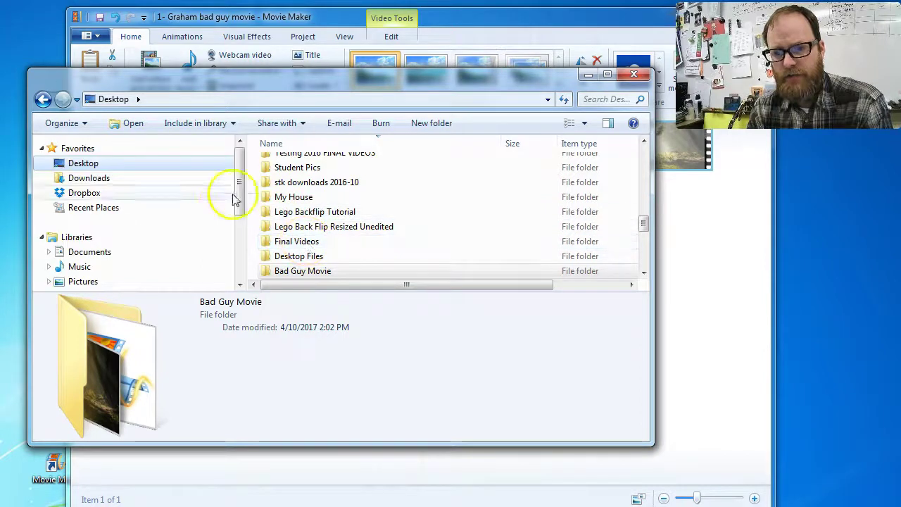
drag(239, 182, 95, 221)
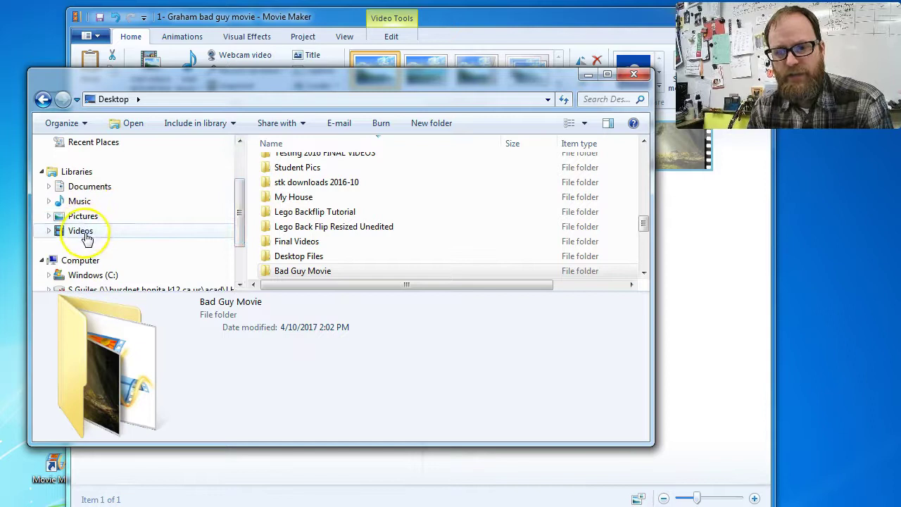
click(83, 234)
click(75, 220)
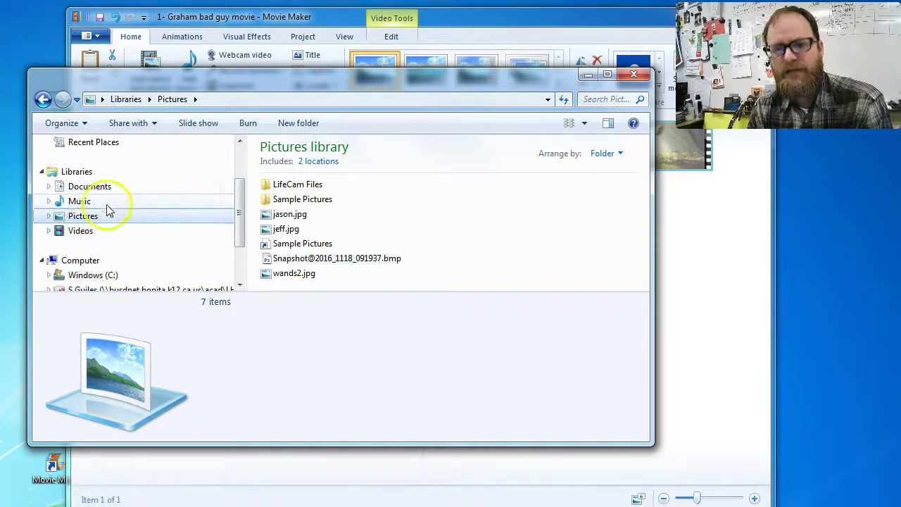
scroll(227, 205, down, 1)
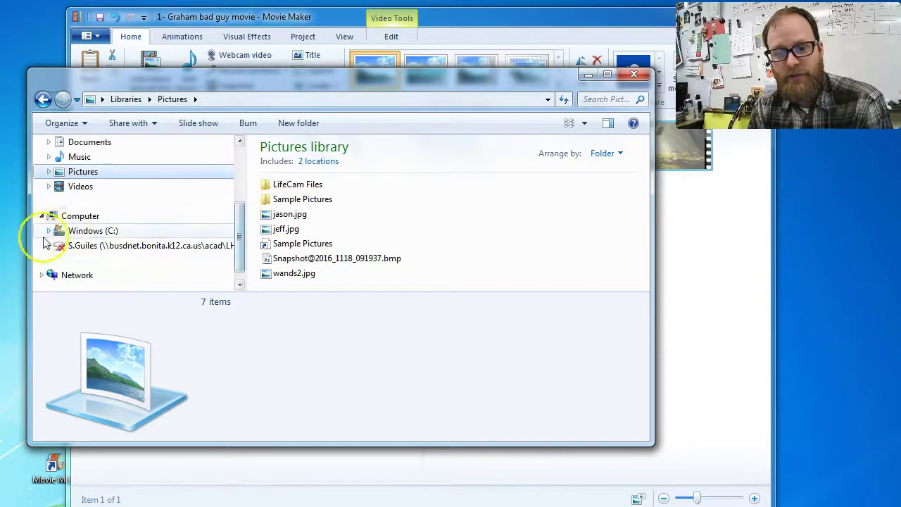
Open H: drive's _Classes Work > Period 6 folder, then switch to the web browser.
click(90, 246)
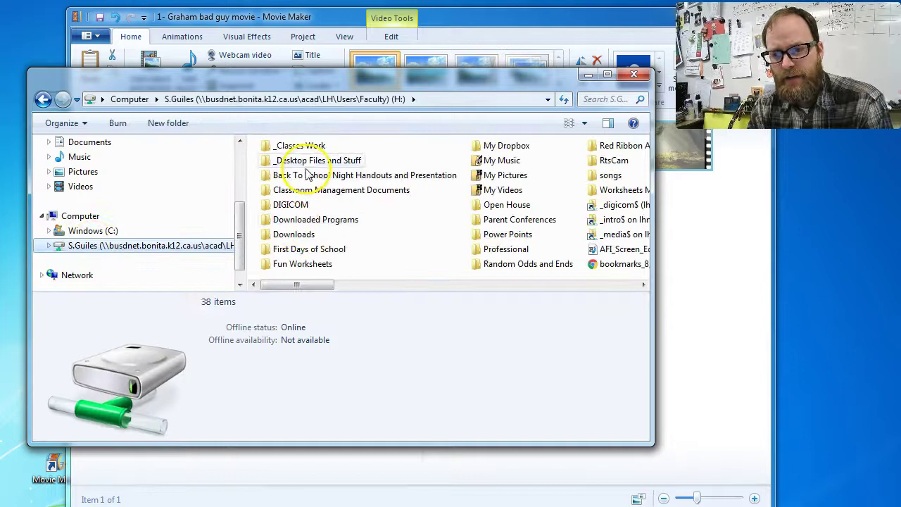
double_click(298, 146)
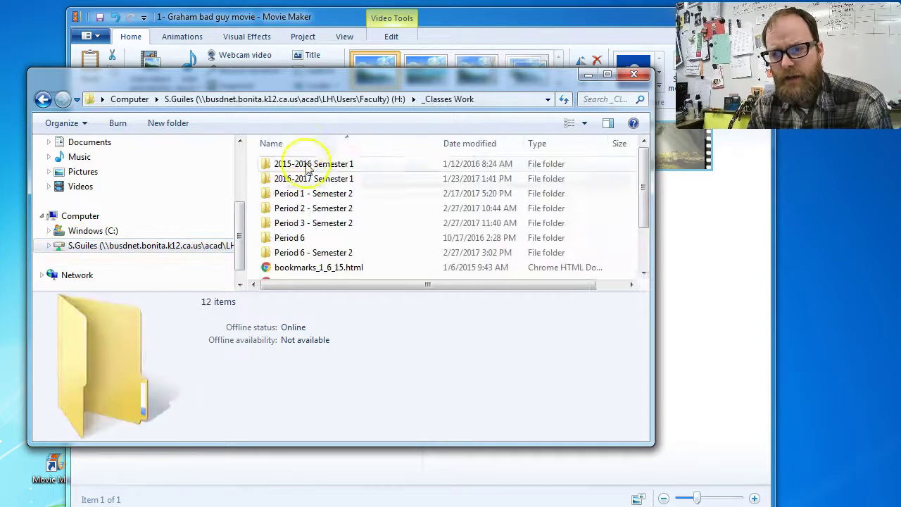
double_click(320, 239)
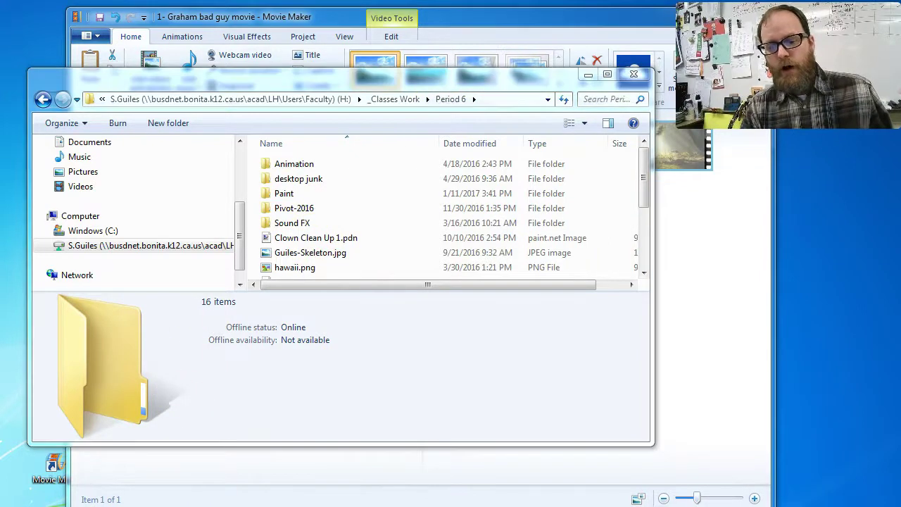
key(alt+Tab)
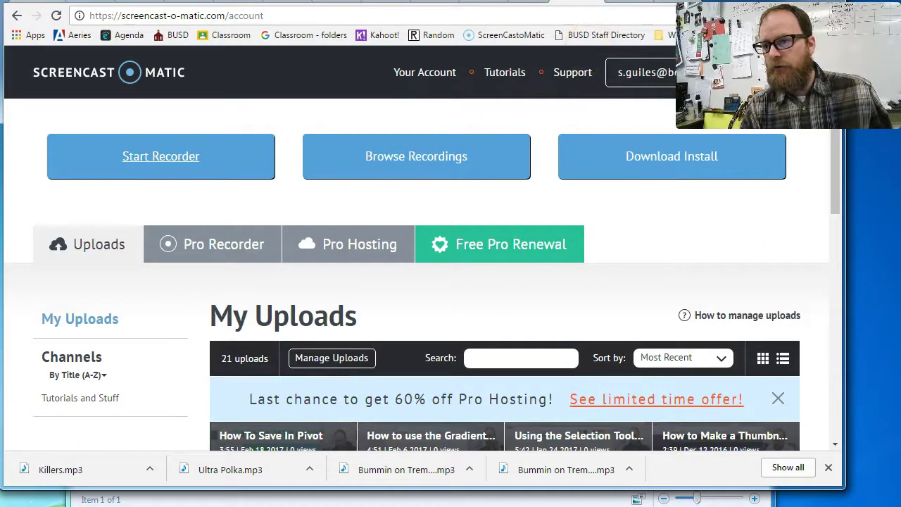
Open Google Classroom in a new tab to view the class list, then start another blank tab.
key(ctrl+t)
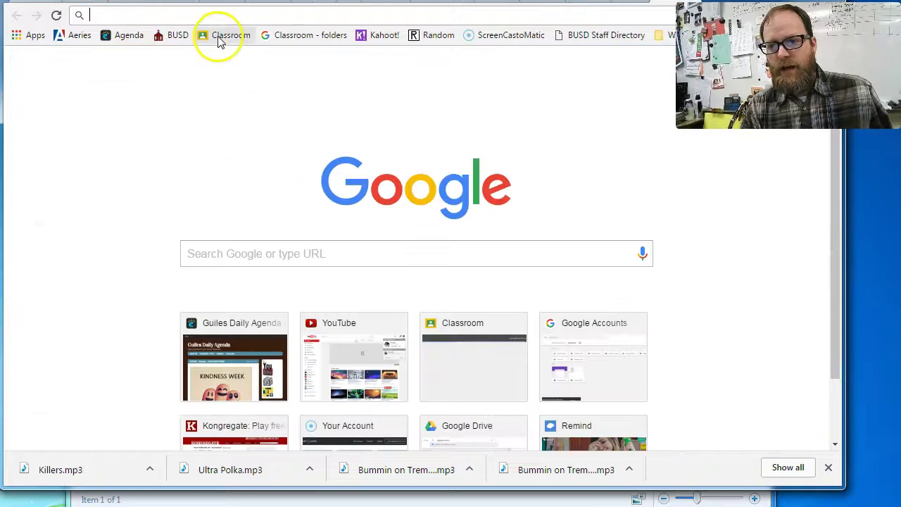
click(218, 36)
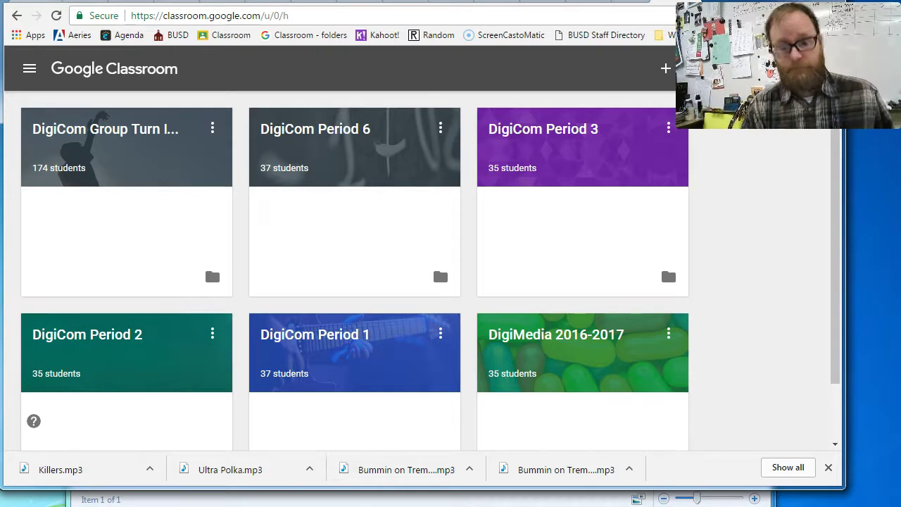
key(ctrl+t)
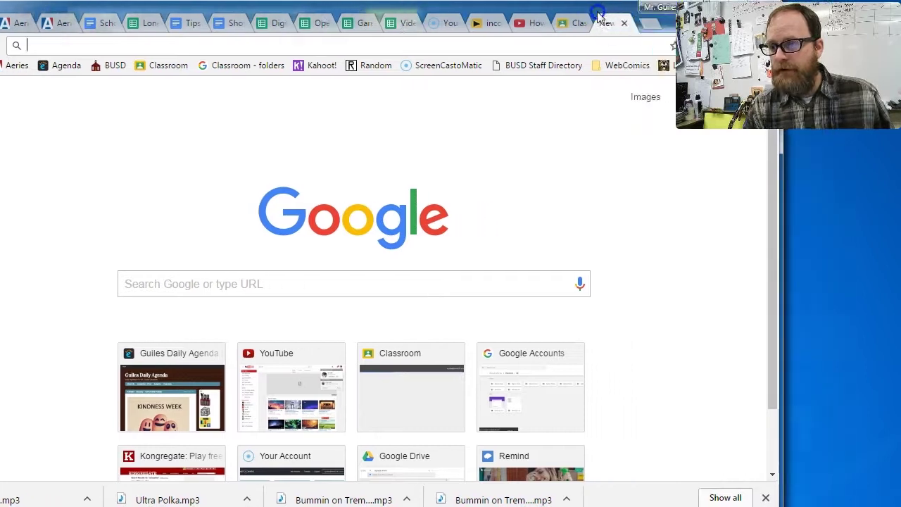
Search Google for incompetech in a new tab.
click(680, 22)
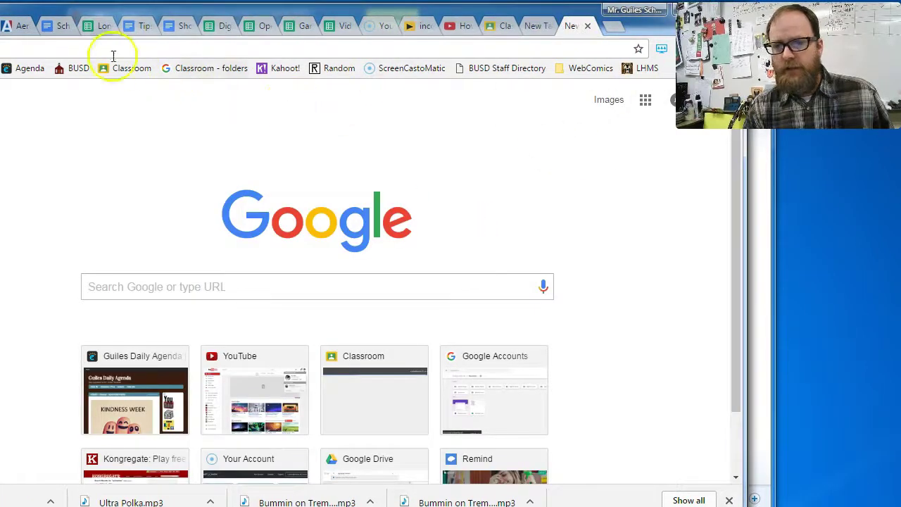
click(193, 288)
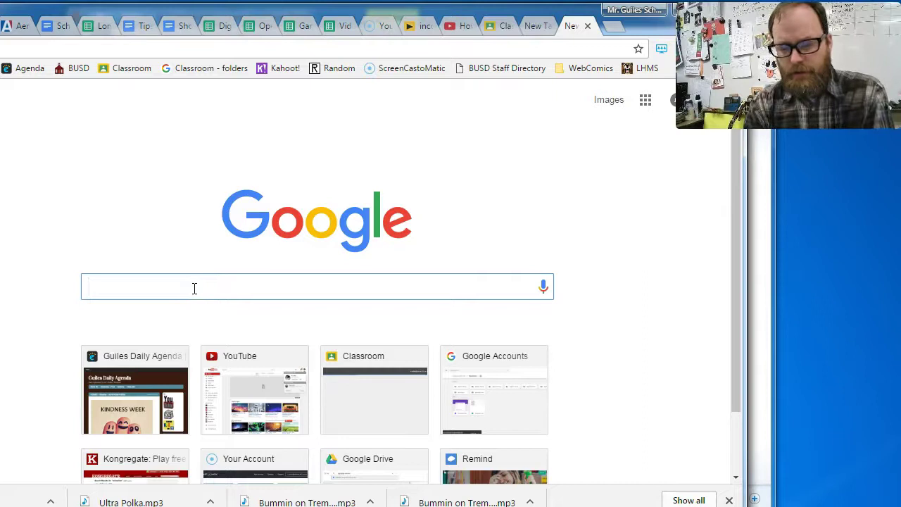
text(competec)
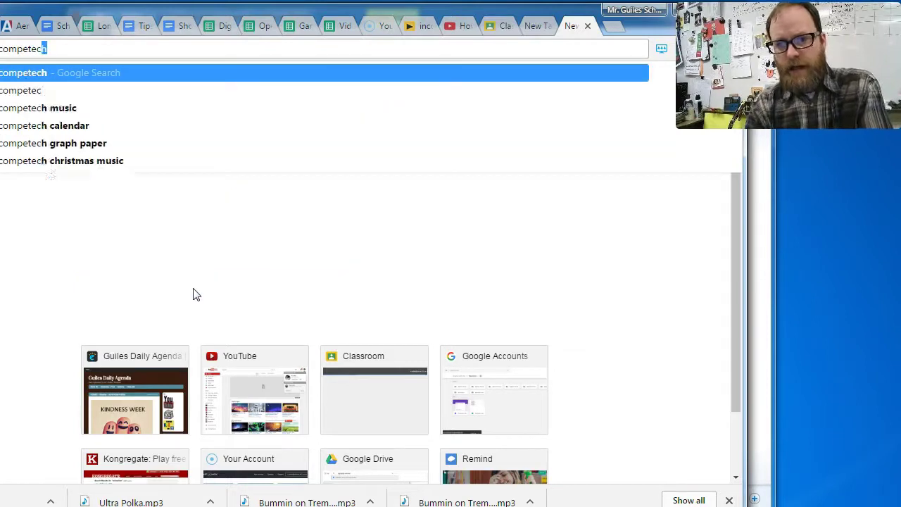
text(h)
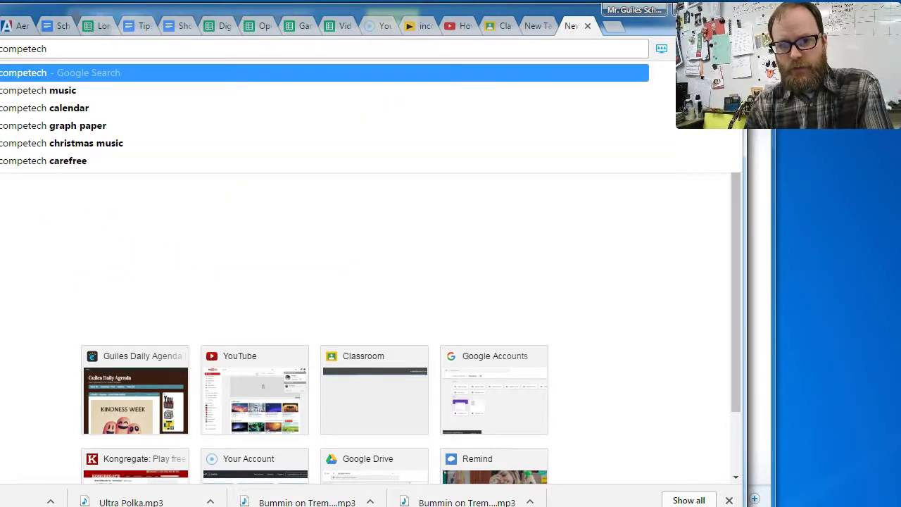
key(Escape)
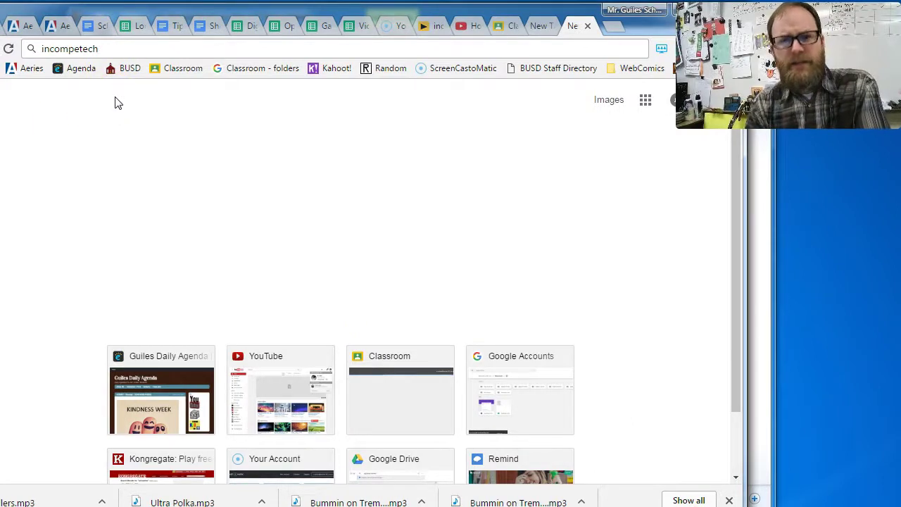
key(Return)
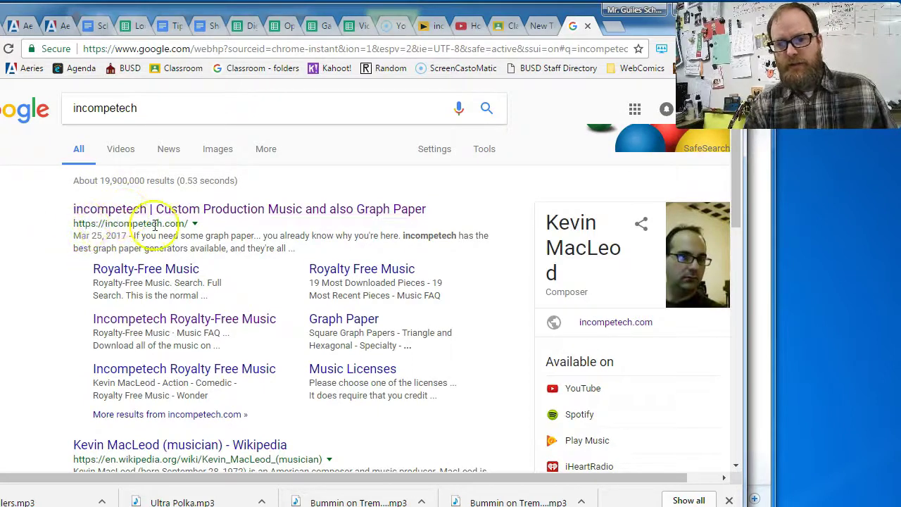
Go to incompetech.com and open its Royalty-Free Music section.
click(232, 209)
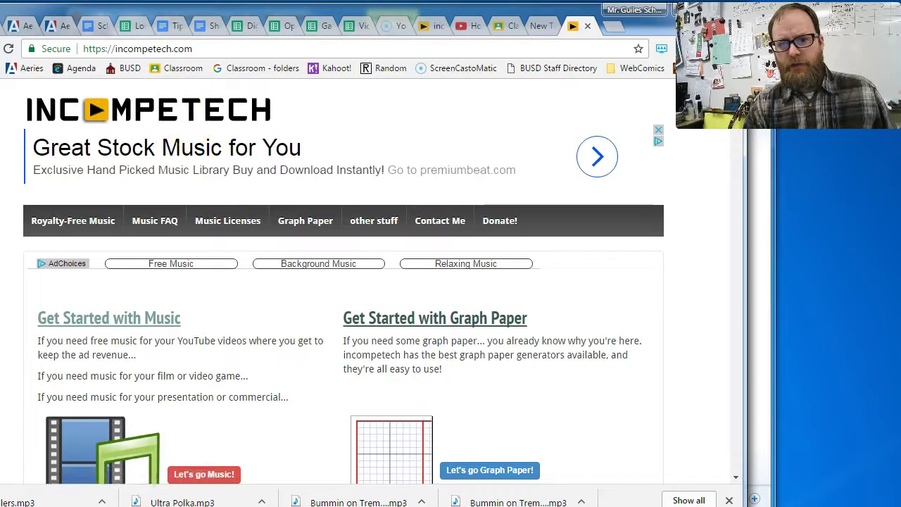
drag(0, 14, 24, 12)
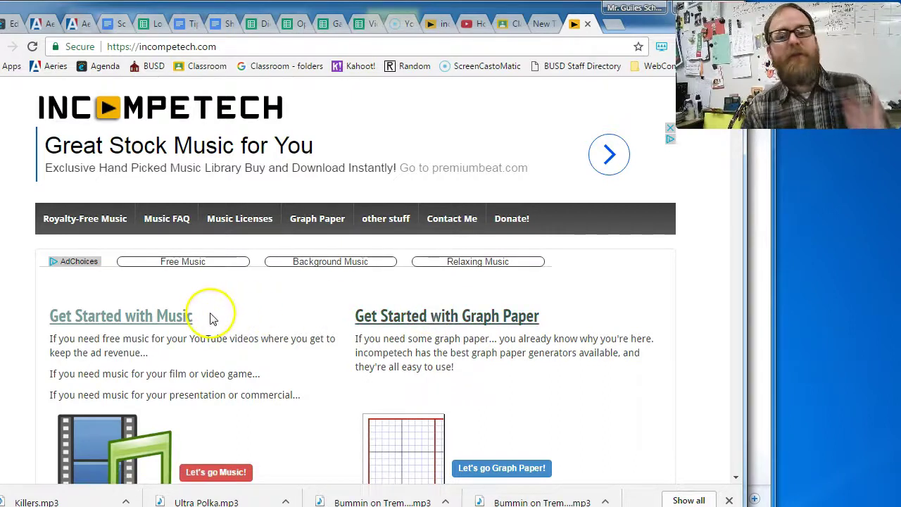
click(81, 220)
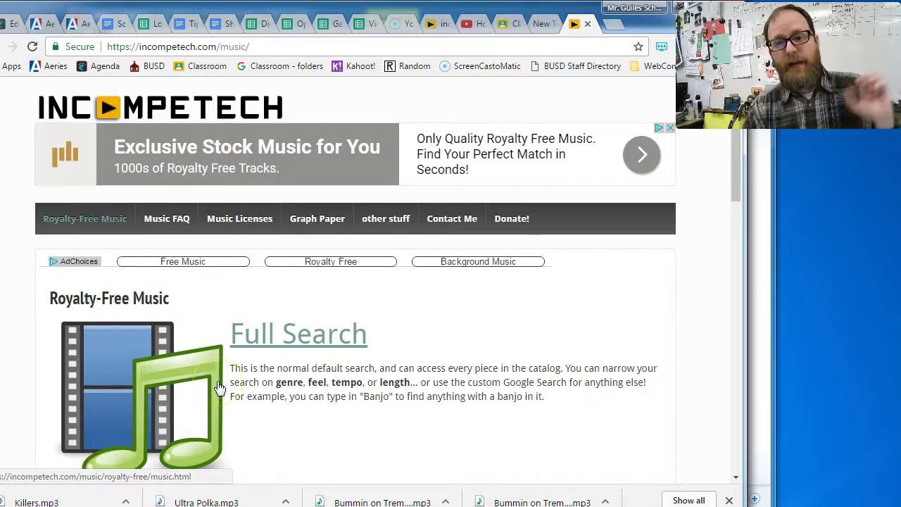
scroll(299, 372, down, 2)
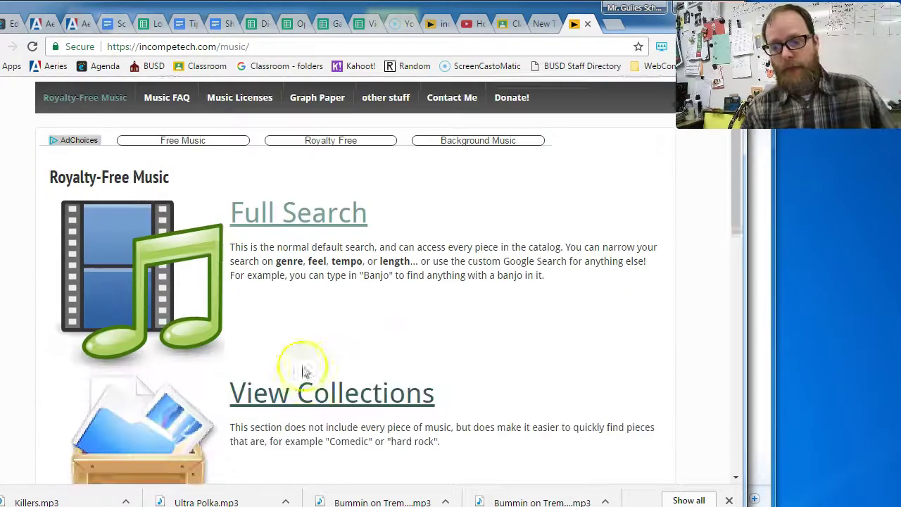
Open Full Search and scroll through the song catalogue to find Bummin on Tremelo.
click(302, 198)
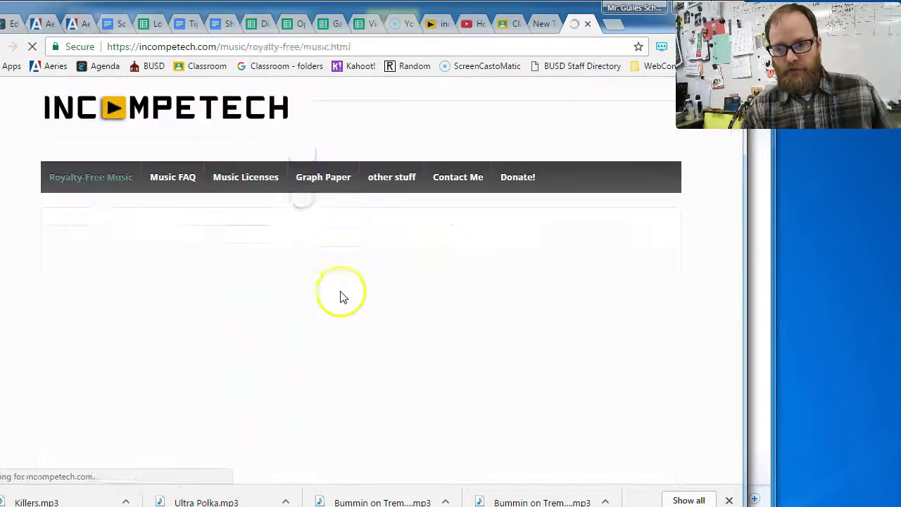
scroll(169, 365, down, 1)
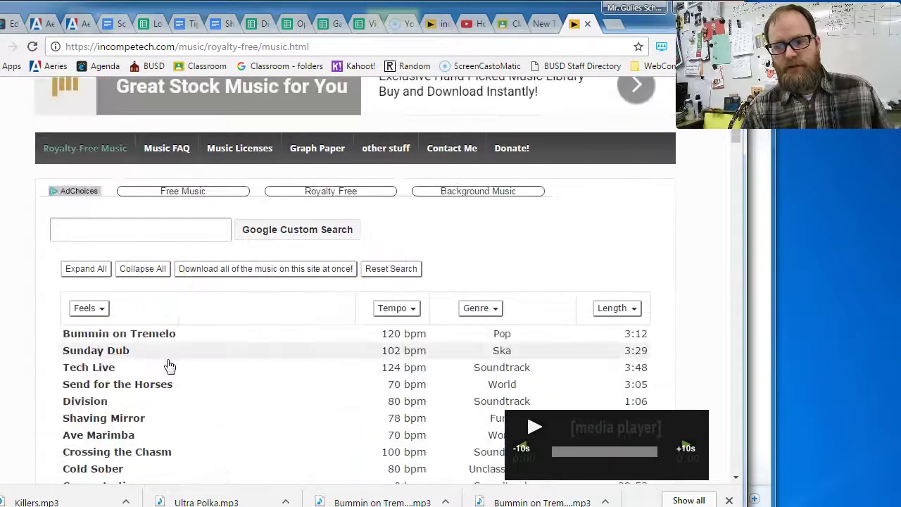
scroll(132, 307, down, 5)
scroll(132, 306, down, 15)
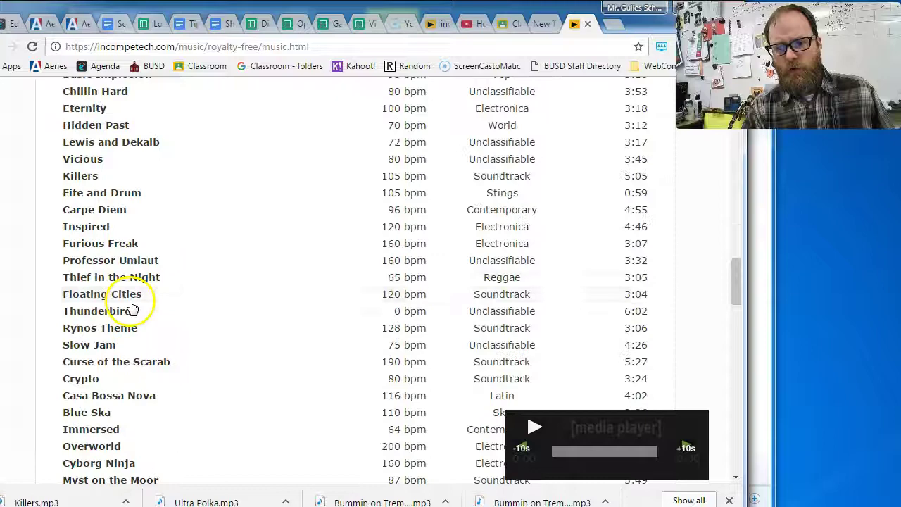
scroll(135, 303, up, 15)
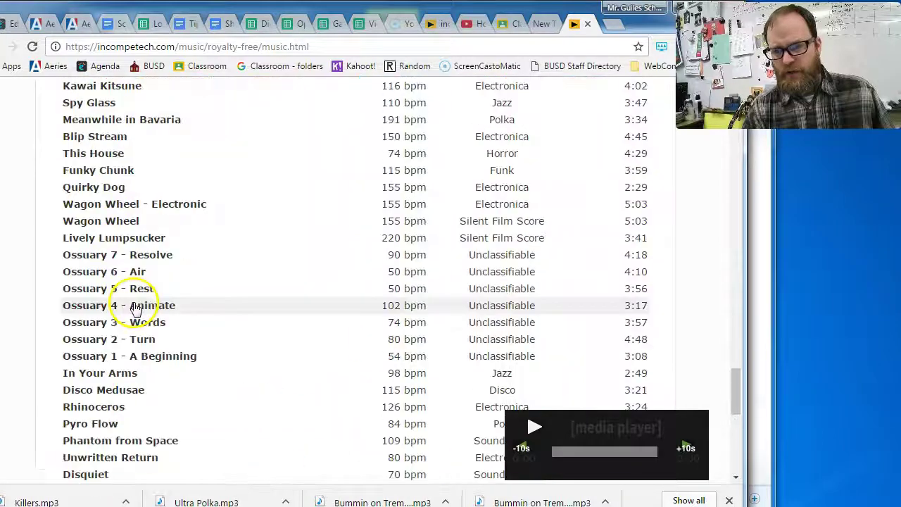
scroll(136, 310, up, 10)
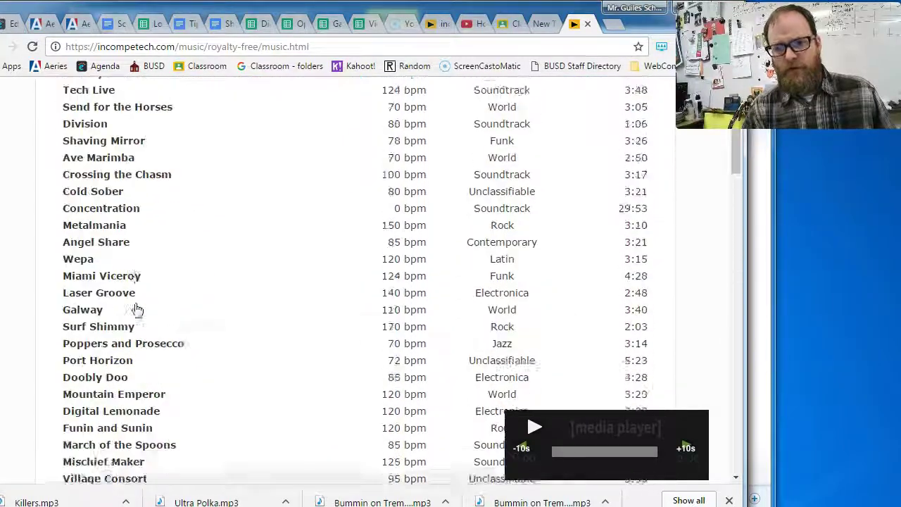
scroll(212, 289, down, 3)
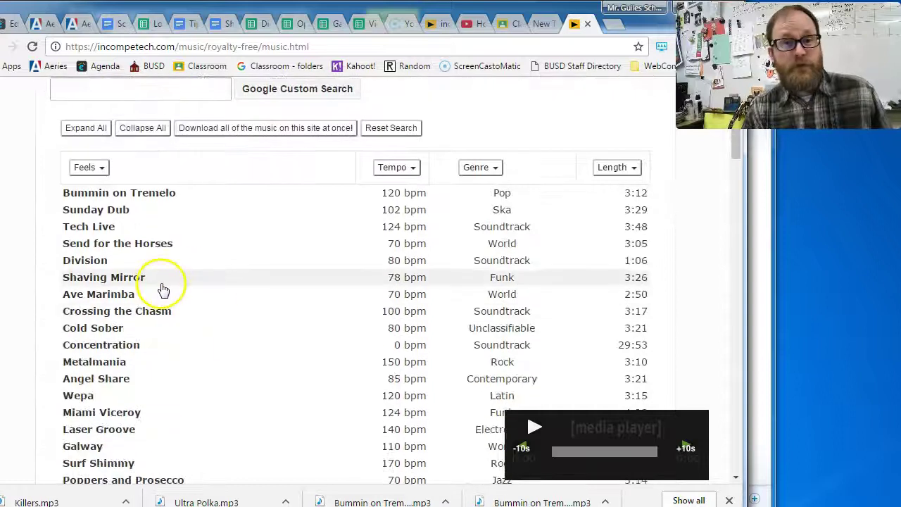
Expand Bummin on Tremelo, play its preview, skip ahead 10 seconds, and pause at 0:32.
click(154, 194)
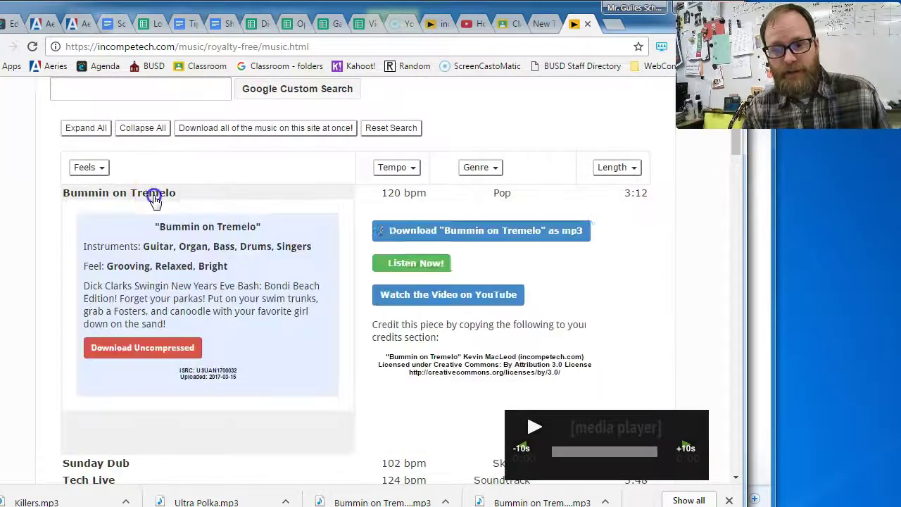
click(395, 264)
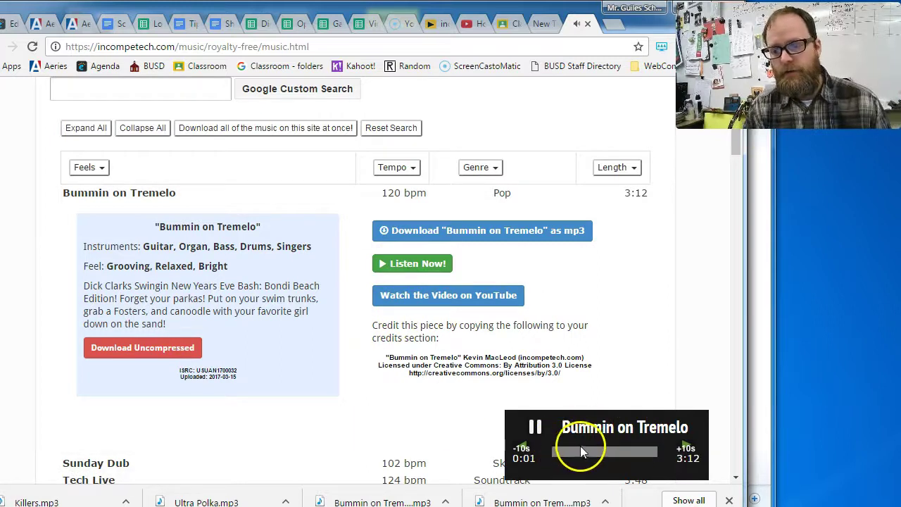
click(688, 448)
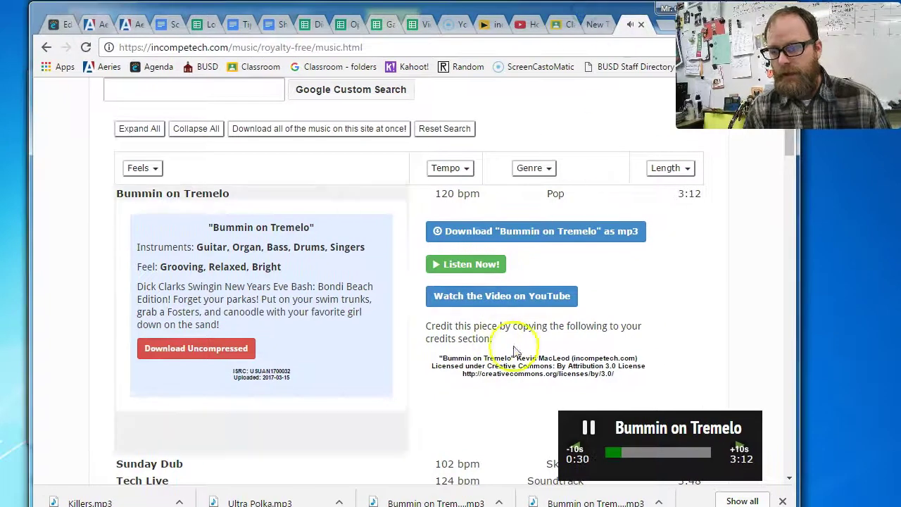
click(588, 428)
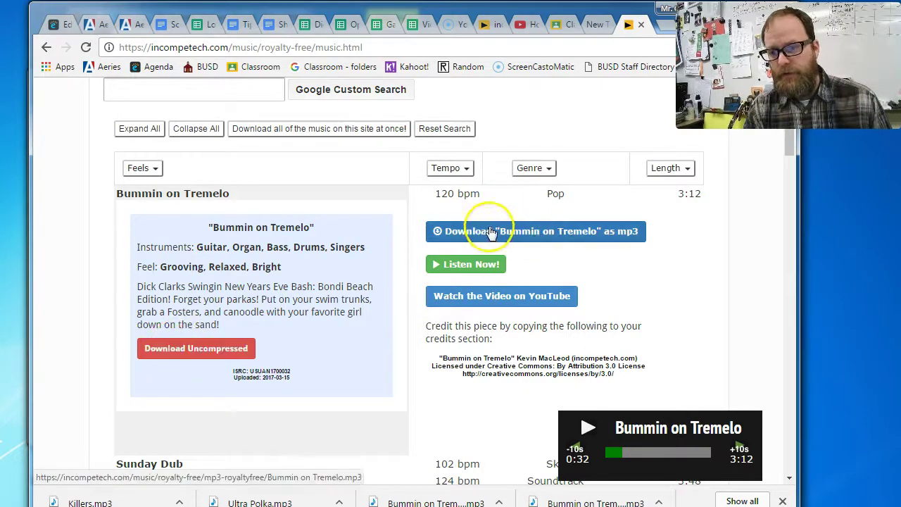
Download Bummin on Tremelo as mp3, choosing the Desktop's Bad Guy Movie folder as the save location.
click(540, 237)
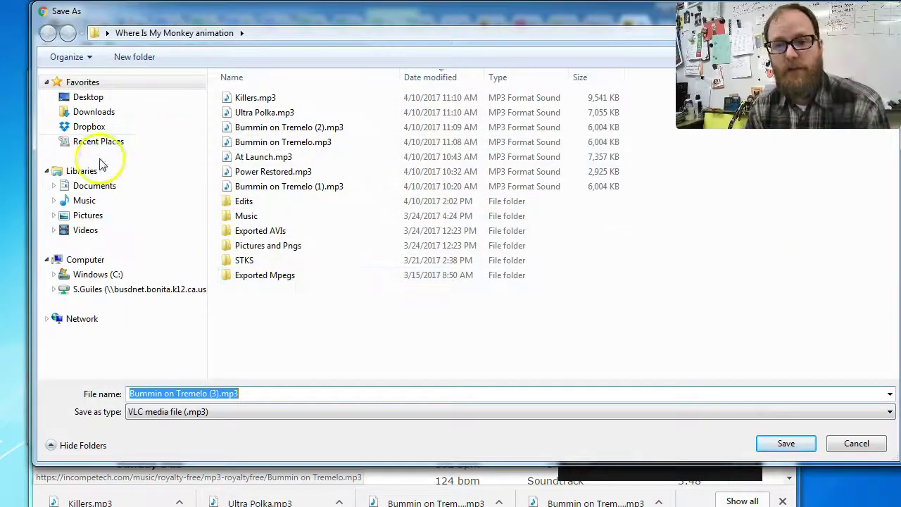
click(88, 98)
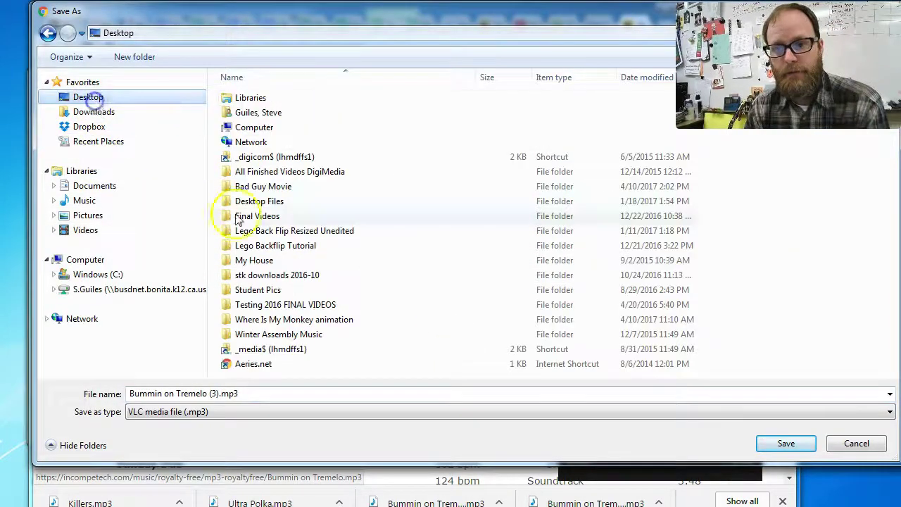
double_click(267, 186)
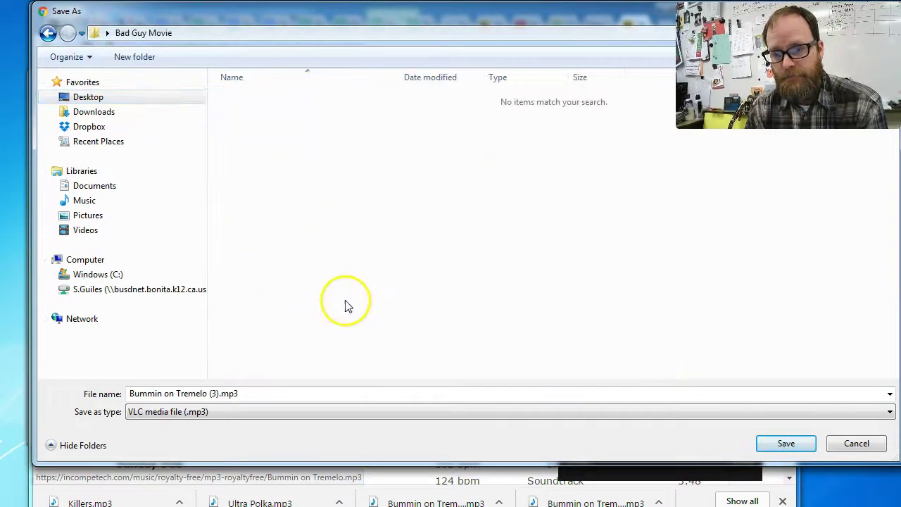
click(137, 394)
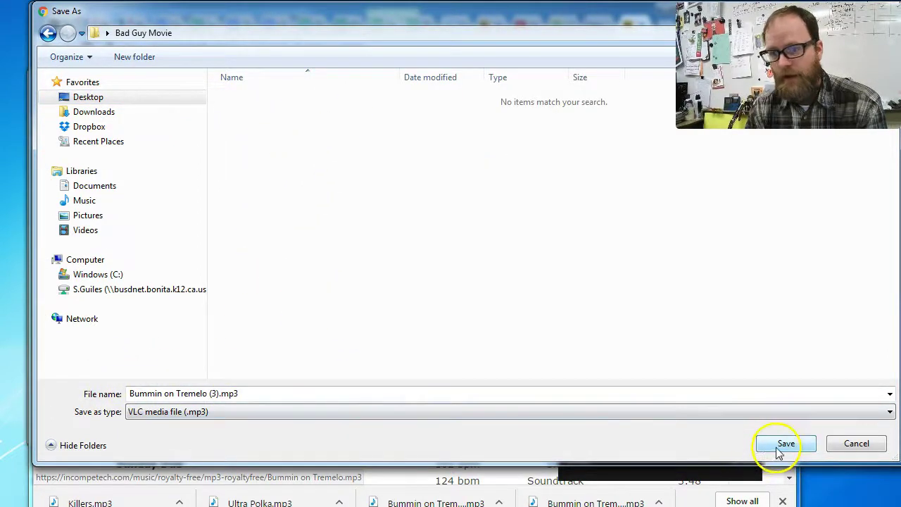